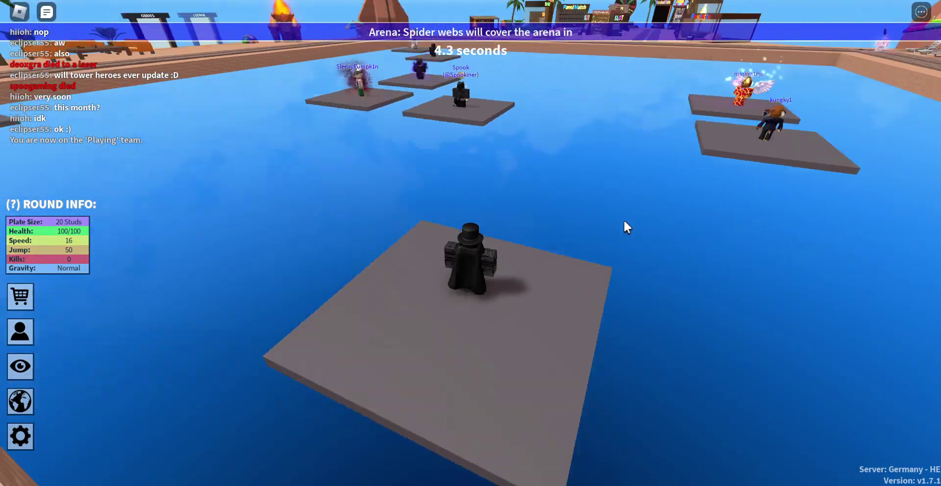
scroll(624, 220, up, 3)
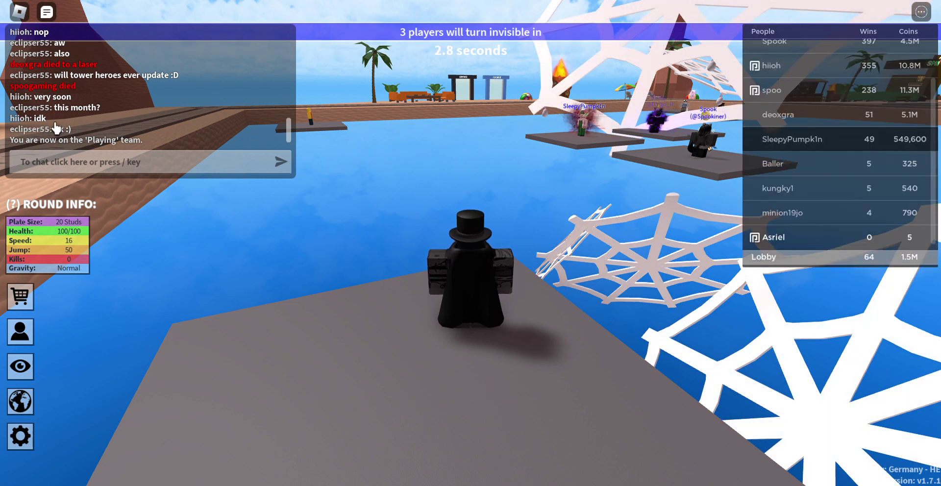
- Browse other players' options in the leaderboard while orbiting the view around the character
click(800, 144)
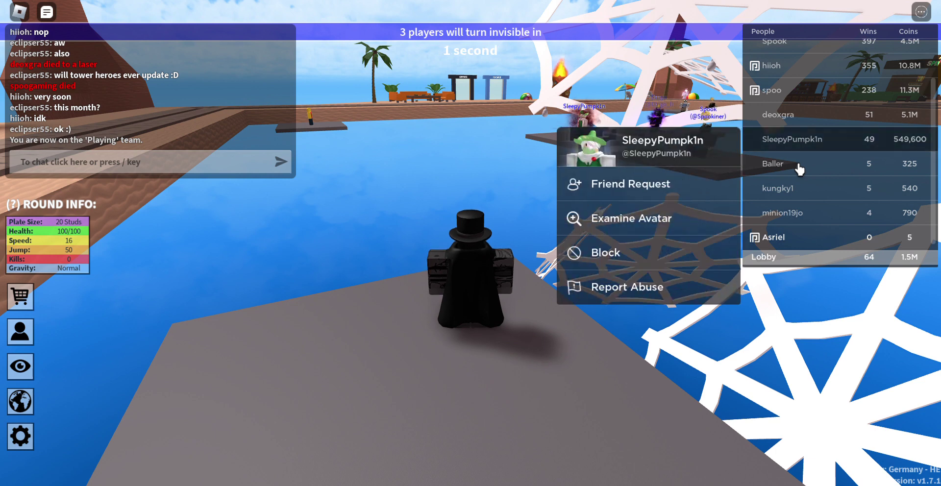
click(807, 173)
click(785, 130)
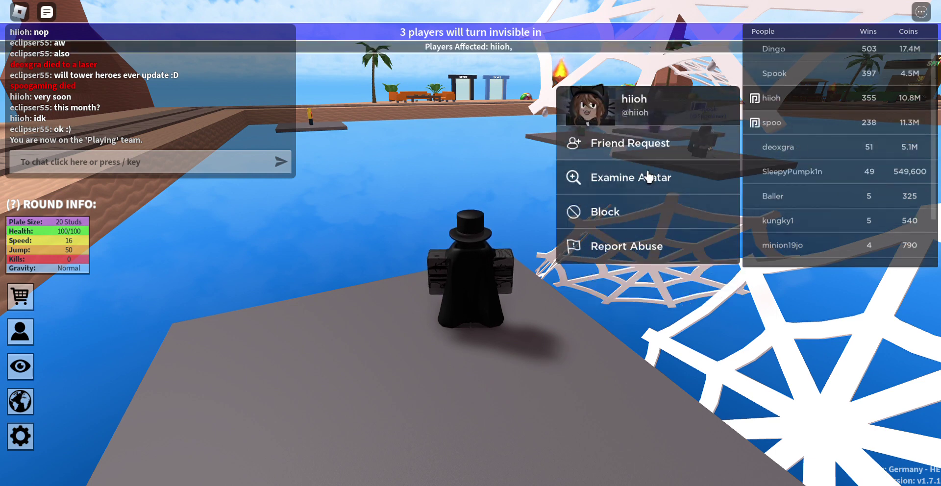
right_click(513, 179)
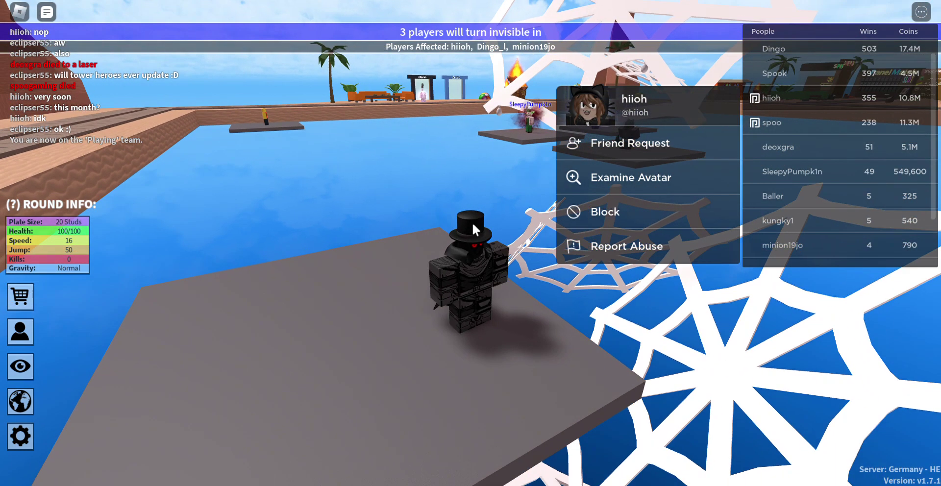
right_click(473, 222)
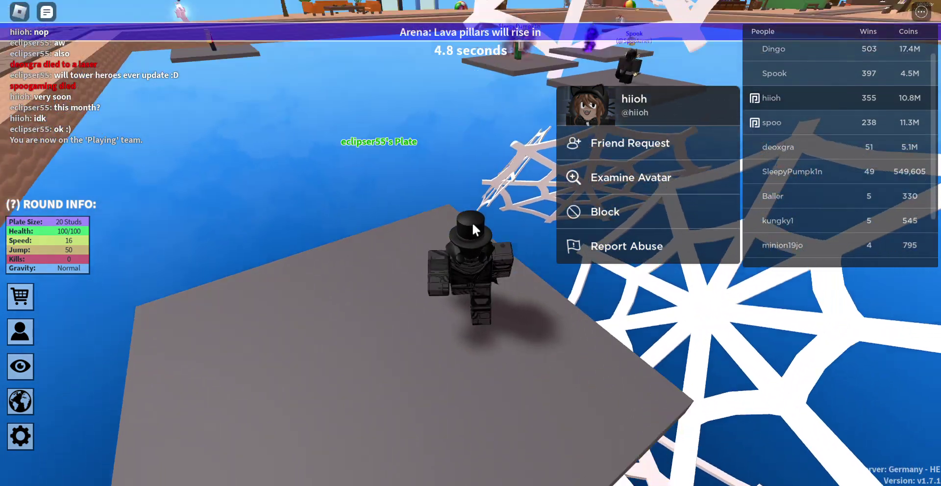
drag(473, 222, 472, 222)
scroll(837, 168, down, 2)
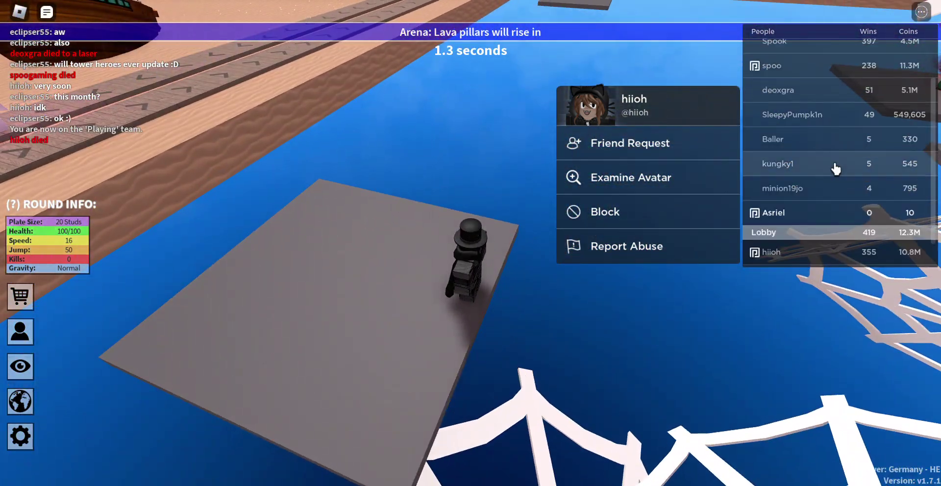
- Examine a third player's avatar, view the Ghostly Cat Mask details, then close the avatar view
click(772, 66)
scroll(804, 110, up, 3)
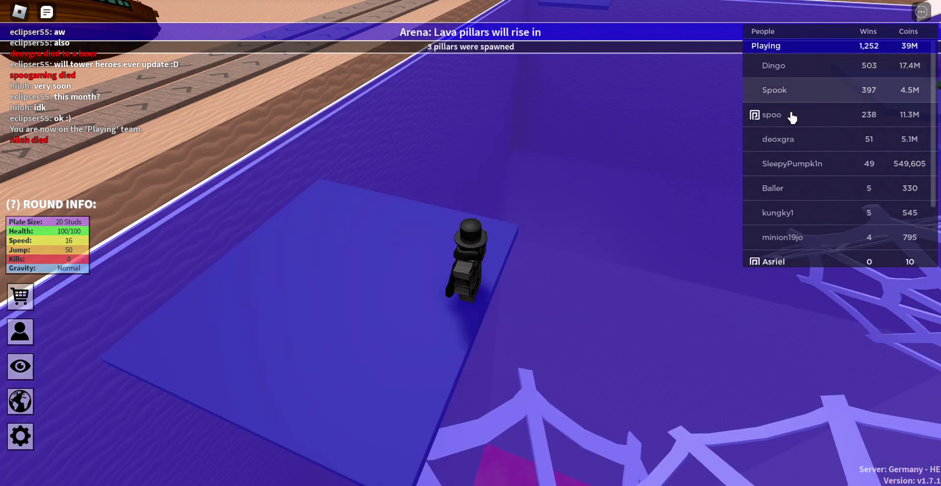
click(774, 90)
click(631, 169)
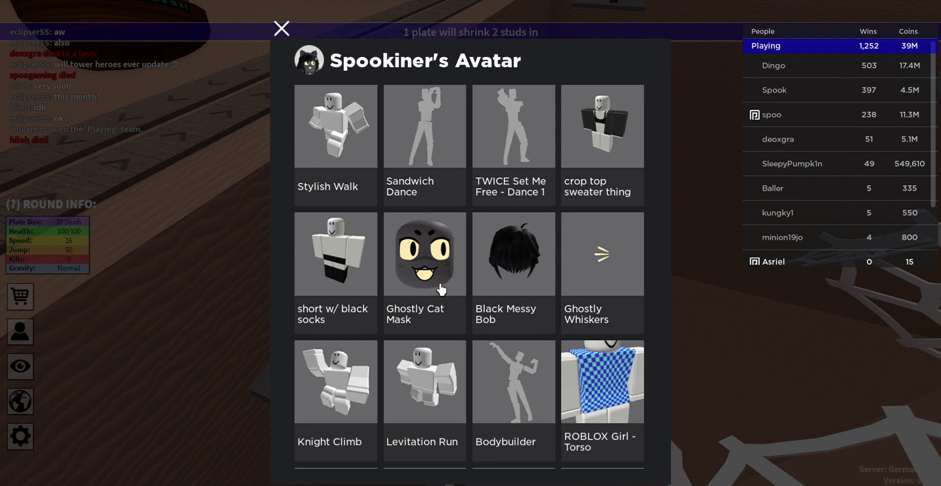
click(442, 287)
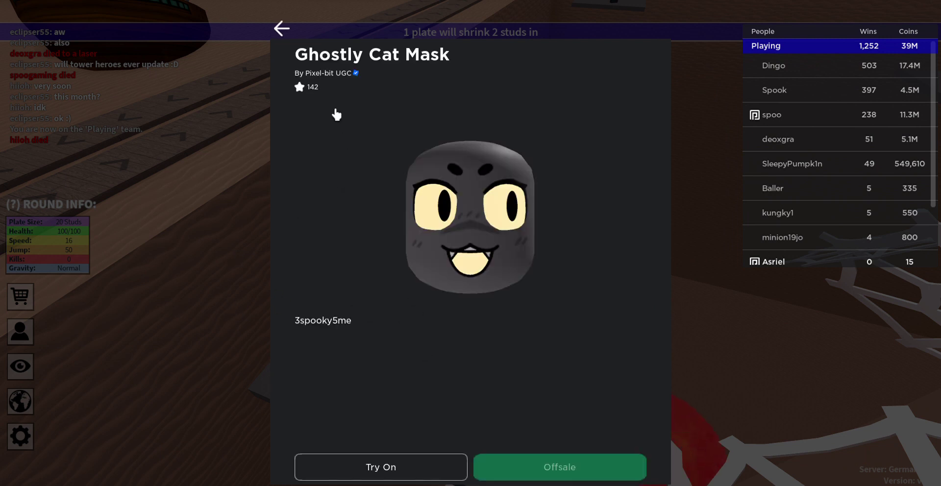
click(281, 28)
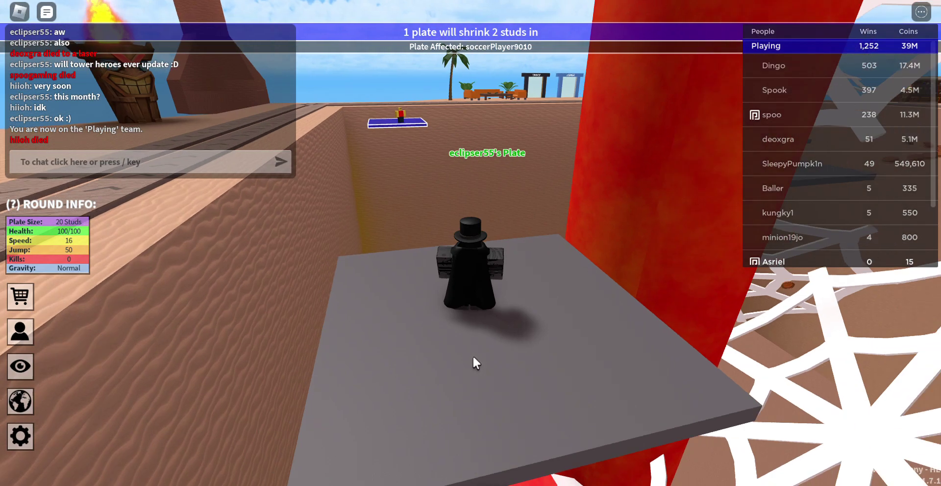
- Walk off the plate into lava, hide the player list, and walk to the star pad after respawning
key(w)
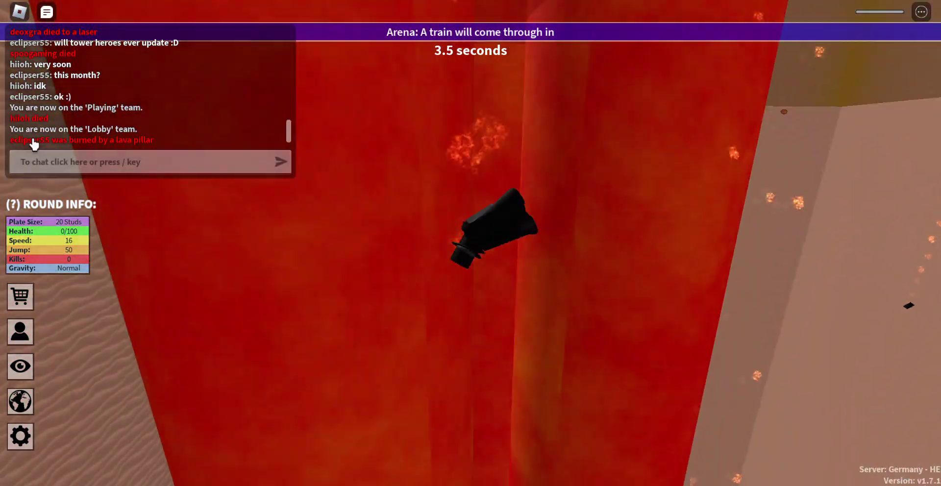
key(Tab)
key(Tab)
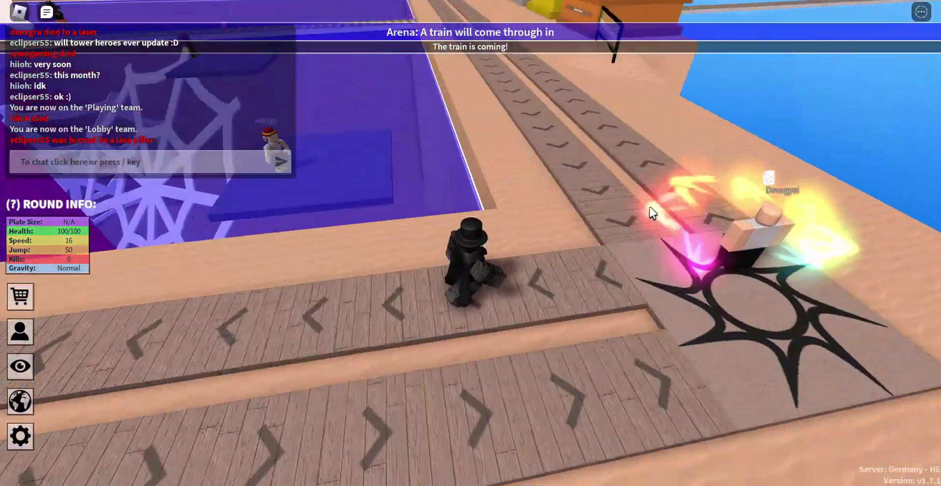
key(w)
- Send a chat greeting, then the steampunk spectre leak message, and walk forward along the track
key(slash)
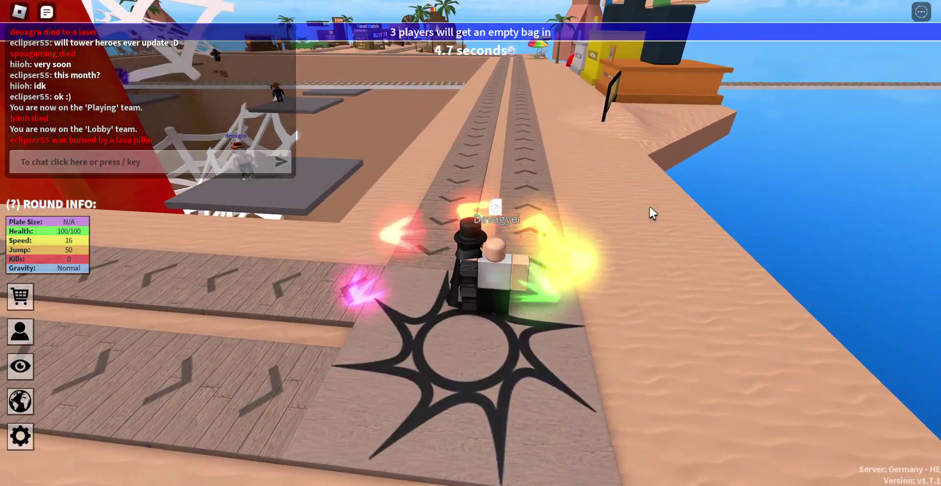
text(hey hiloh)
key(Return)
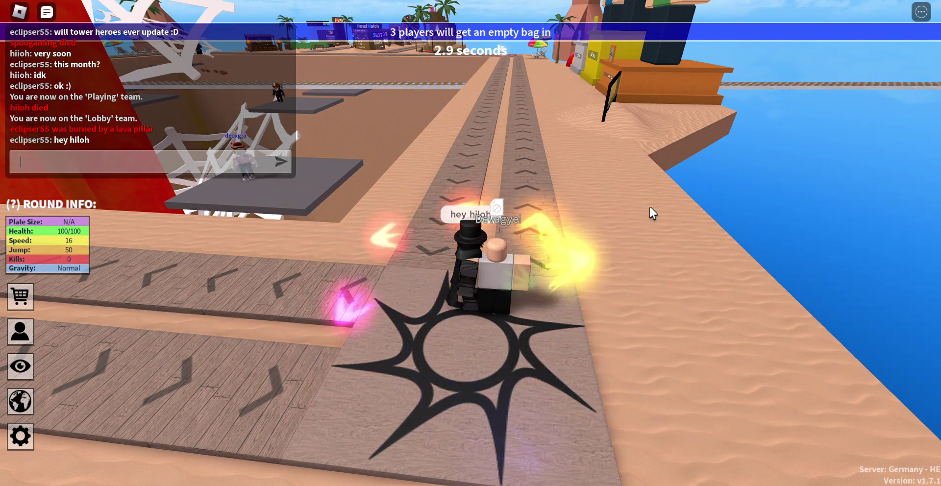
key(slash)
text(u)
key(BackSpace)
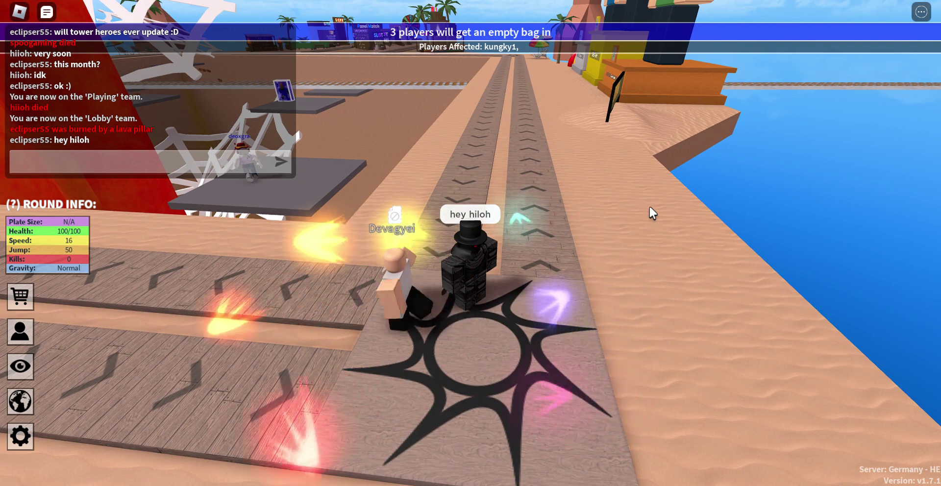
text(i was the guy u responded to with the steampunk spectre le)
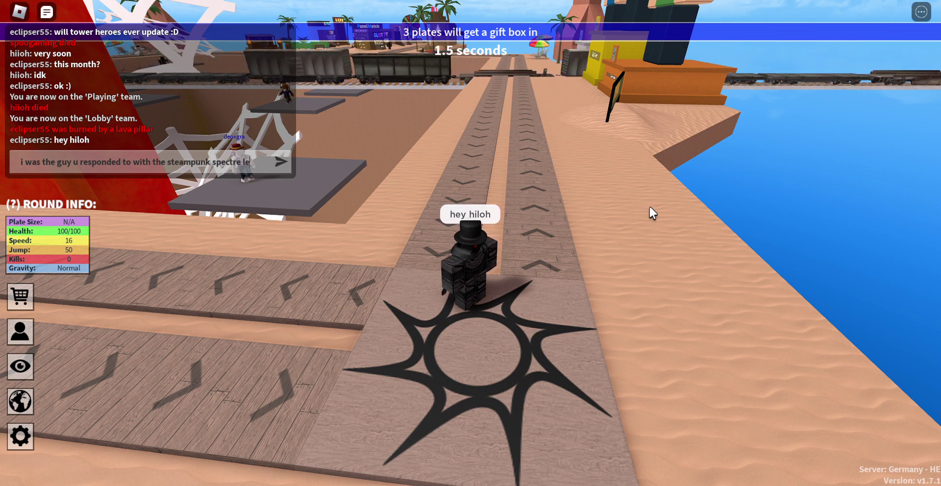
text())
key(Return)
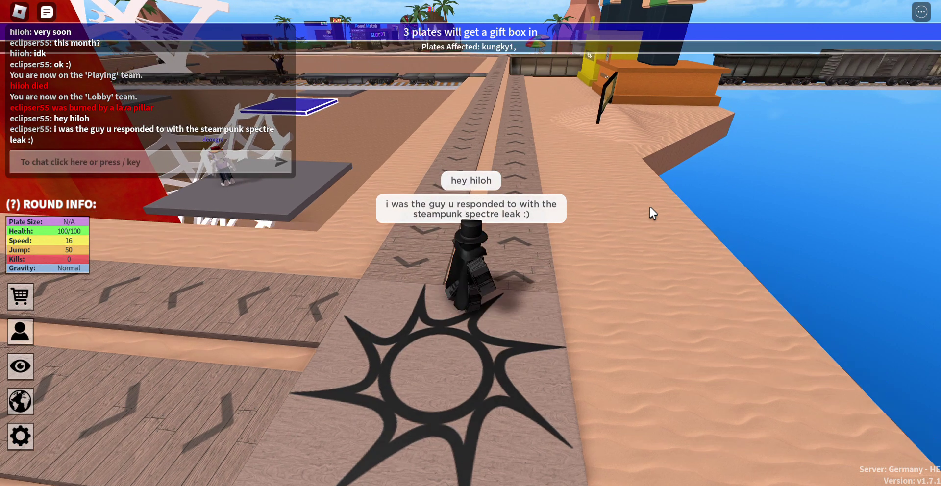
key(w)
key(w)
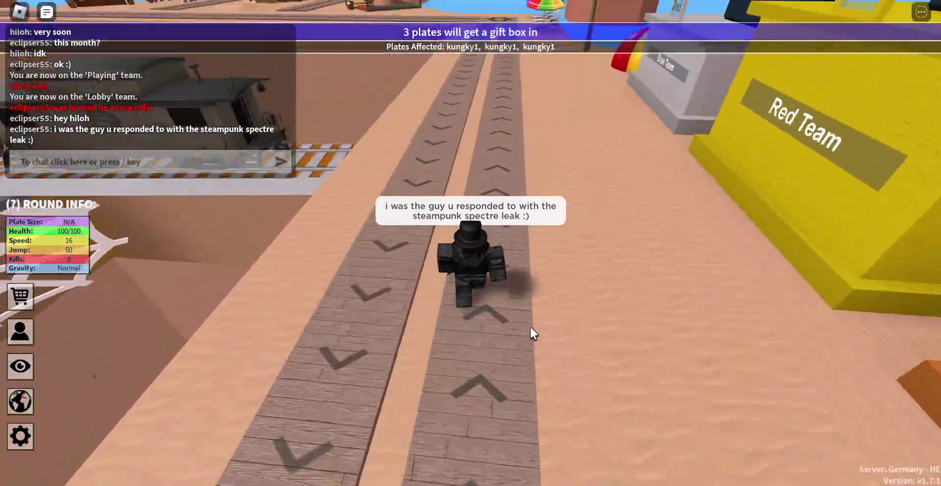
- Walk further down the wooden track toward the grey plate and the slot machines
key(w)
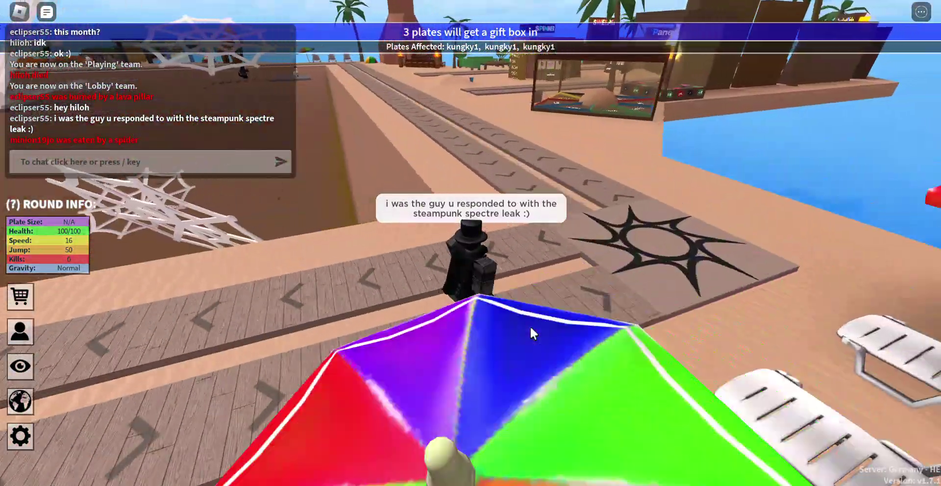
key(w)
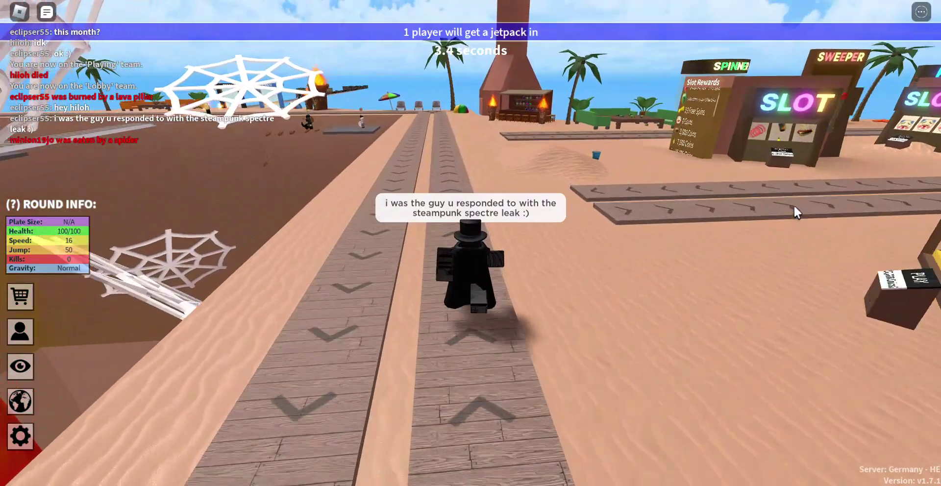
key(w)
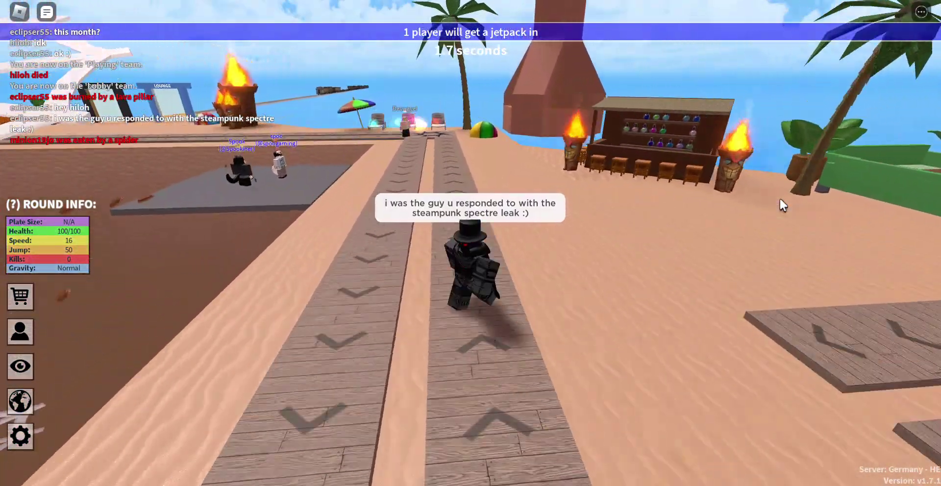